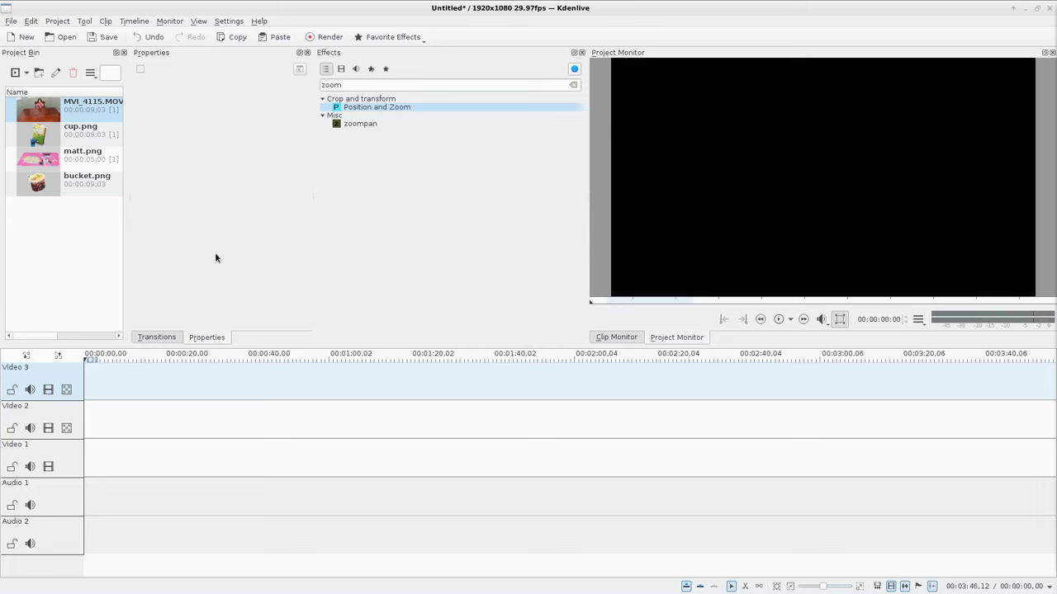
- Place MVI_4115.MOV at the start of Video 1, preview it, and mute Video 1's audio
{"action": "left_click", "coordinate": [45, 113]}
{"action": "left_click_drag", "start_coordinate": [44, 113], "coordinate": [84, 462]}
{"action": "key", "text": "space"}
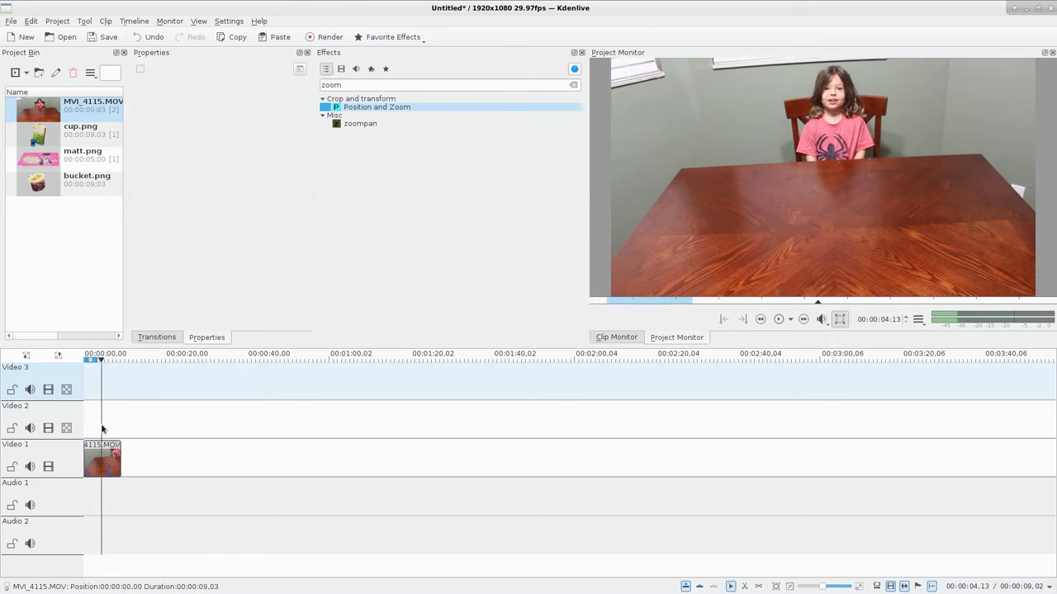
{"action": "left_click", "coordinate": [87, 431]}
{"action": "left_click", "coordinate": [31, 467]}
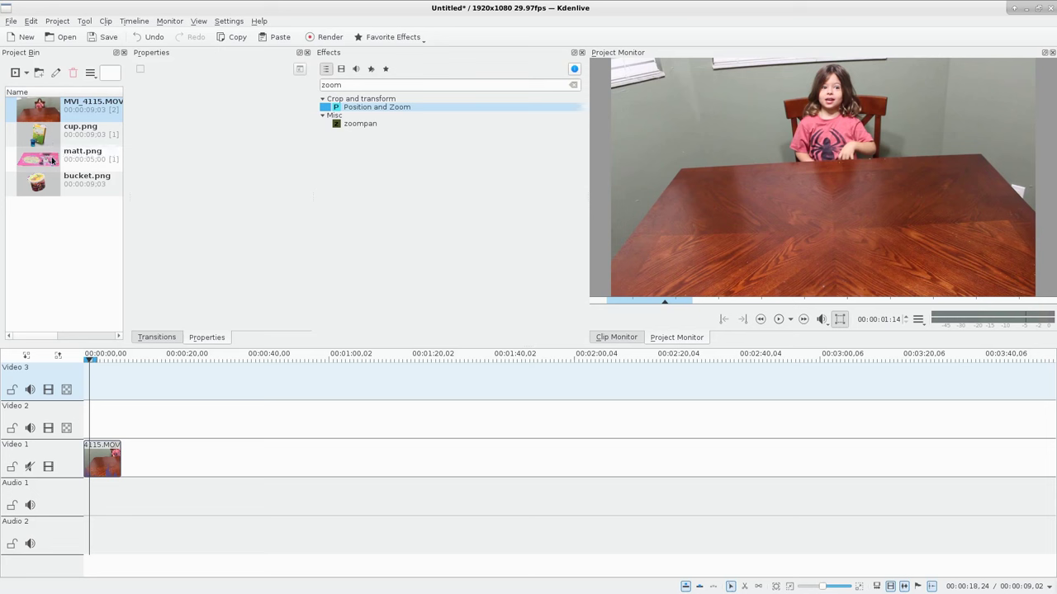
- Put matt.png on Video 2 at the timeline start and search the effects for 'zoom'
{"action": "left_click_drag", "start_coordinate": [51, 160], "coordinate": [85, 421]}
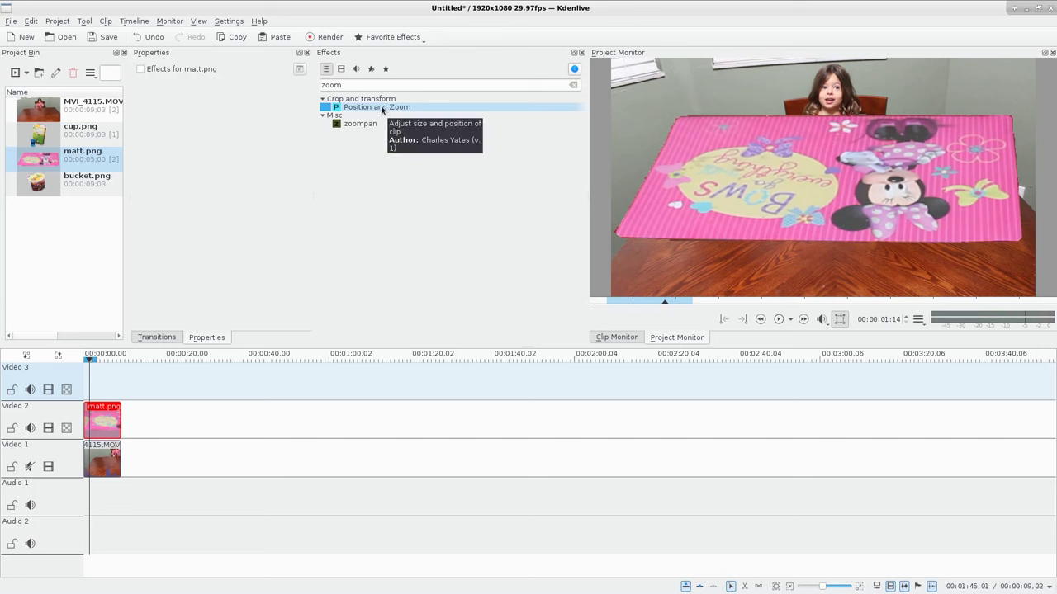
{"action": "left_click", "coordinate": [573, 84]}
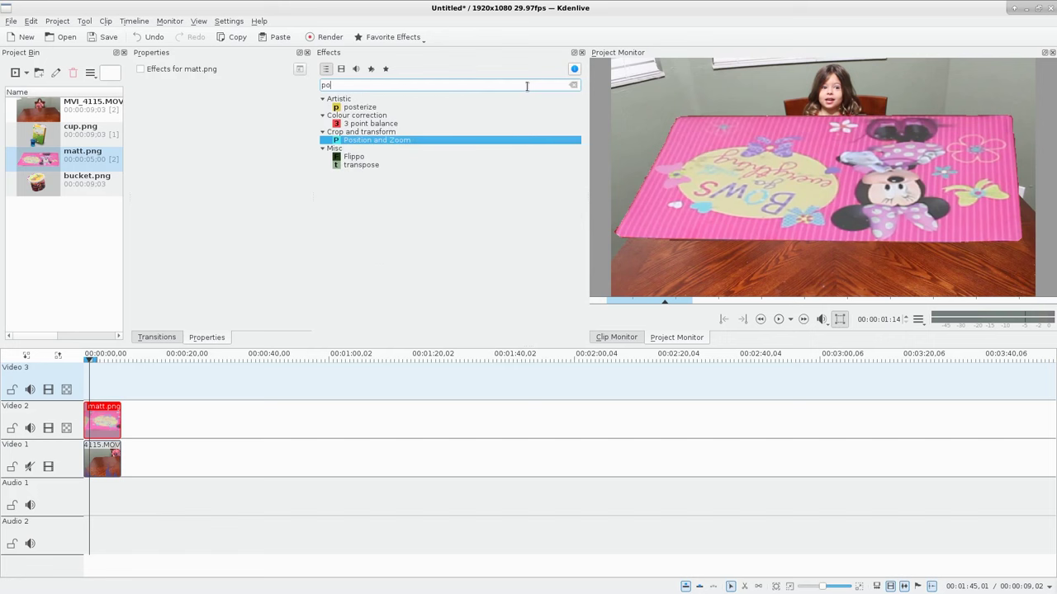
{"action": "type", "text": "zoom"}
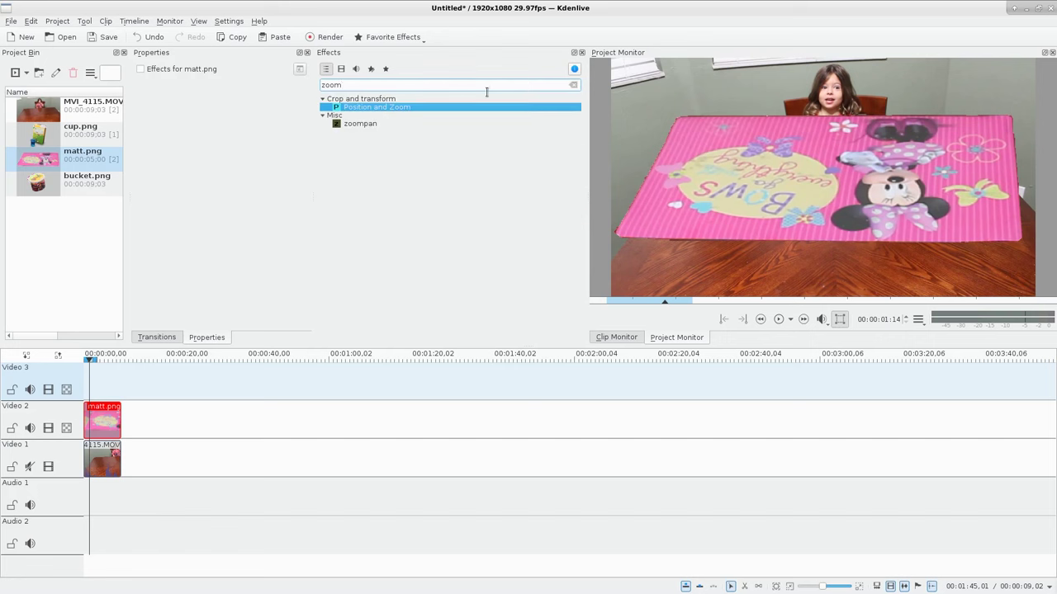
- Add Position and Zoom to matt.png, scale it to 40.26%, and lay it on the table before the girl
{"action": "double_click", "coordinate": [378, 113]}
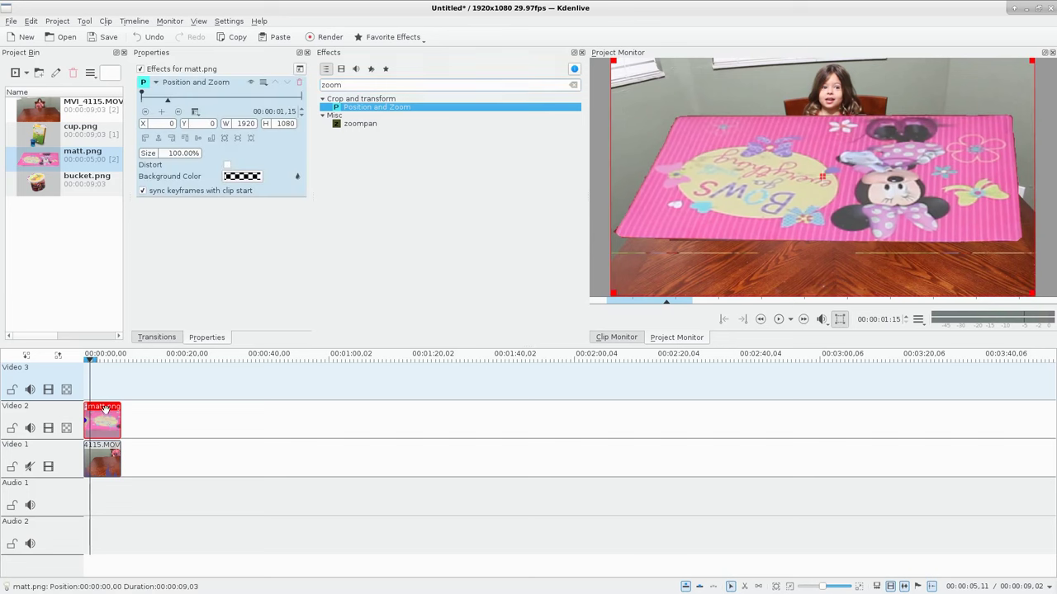
{"action": "key", "text": "Home"}
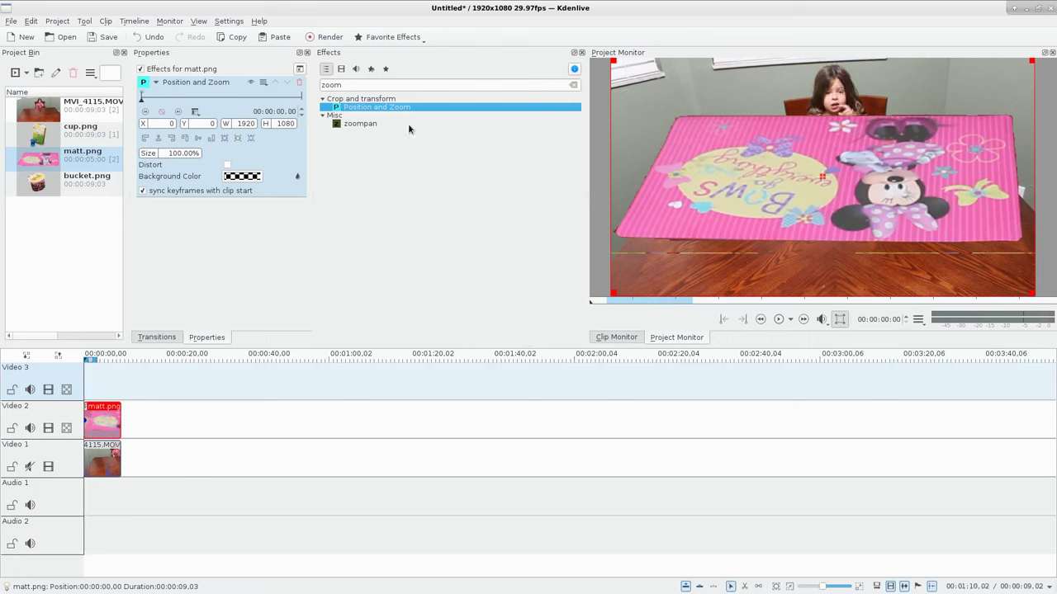
{"action": "left_click_drag", "start_coordinate": [612, 57], "coordinate": [784, 176]}
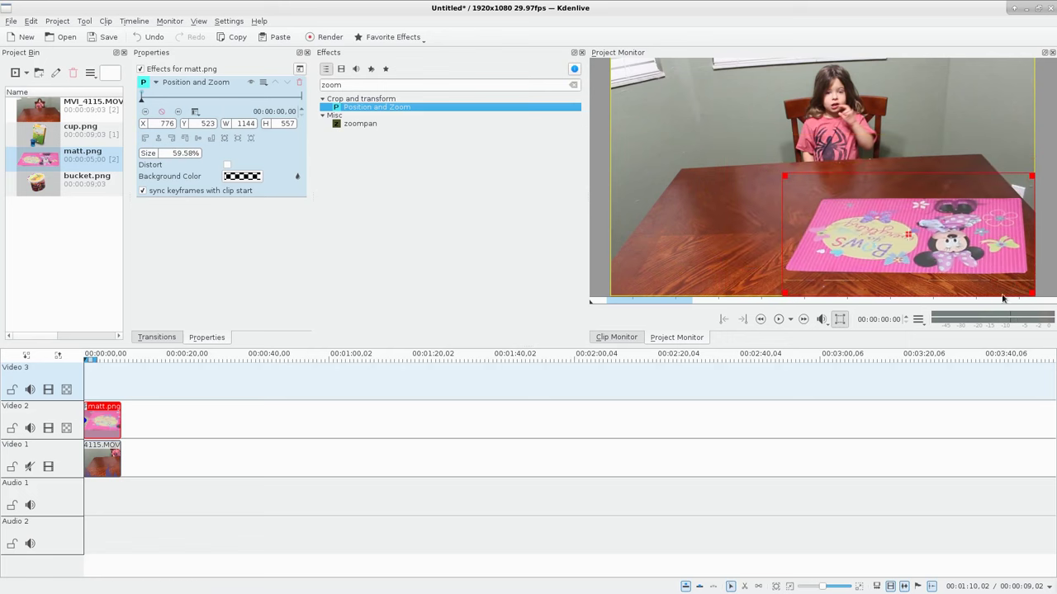
{"action": "left_click_drag", "start_coordinate": [1031, 293], "coordinate": [980, 272]}
{"action": "left_click_drag", "start_coordinate": [881, 223], "coordinate": [832, 195]}
{"action": "left_click_drag", "start_coordinate": [928, 246], "coordinate": [899, 224]}
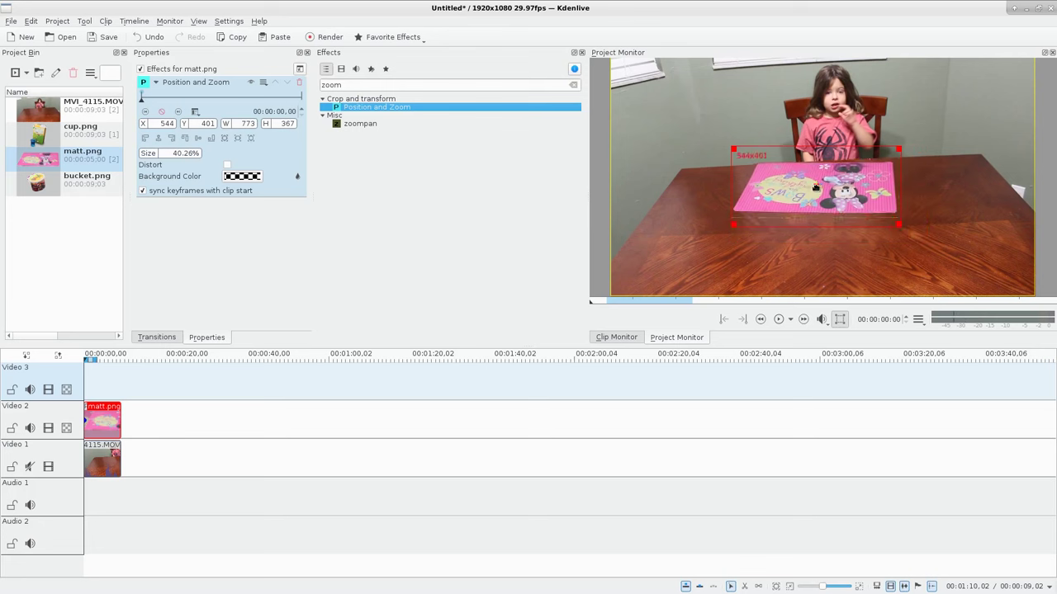
{"action": "left_click_drag", "start_coordinate": [816, 188], "coordinate": [829, 193]}
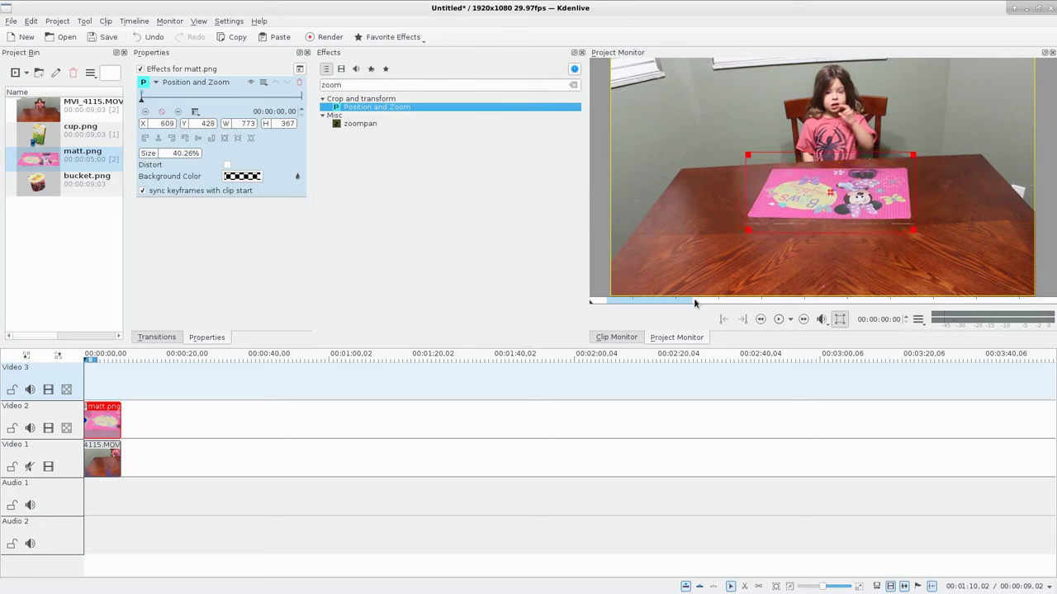
{"action": "left_click", "coordinate": [116, 381]}
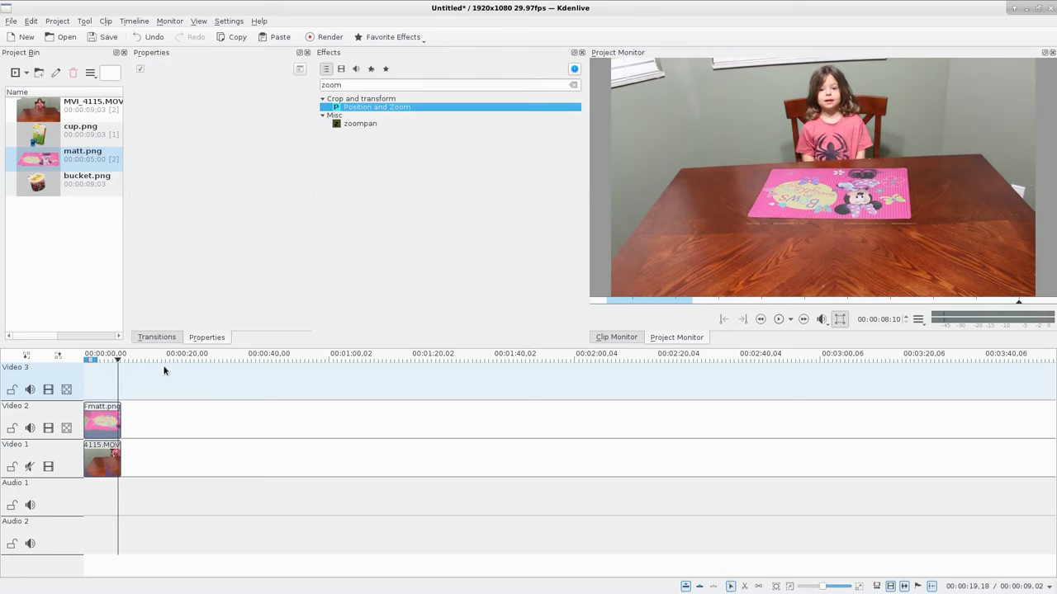
{"action": "left_click", "coordinate": [46, 144]}
- Place cup.png at the start of Video 3, above the placemat
{"action": "left_click_drag", "start_coordinate": [46, 144], "coordinate": [123, 382]}
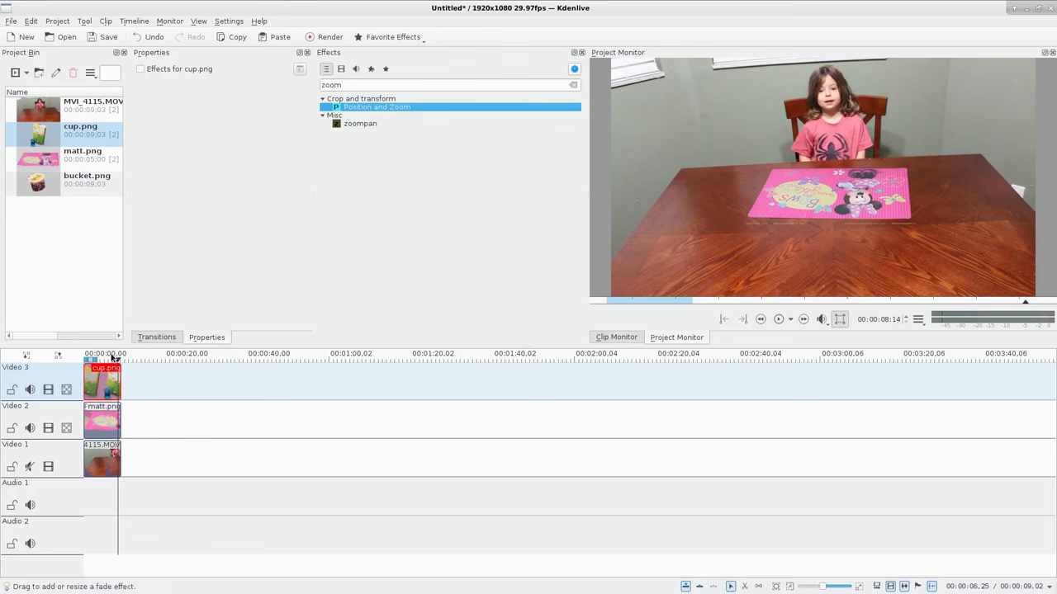
{"action": "left_click", "coordinate": [109, 358]}
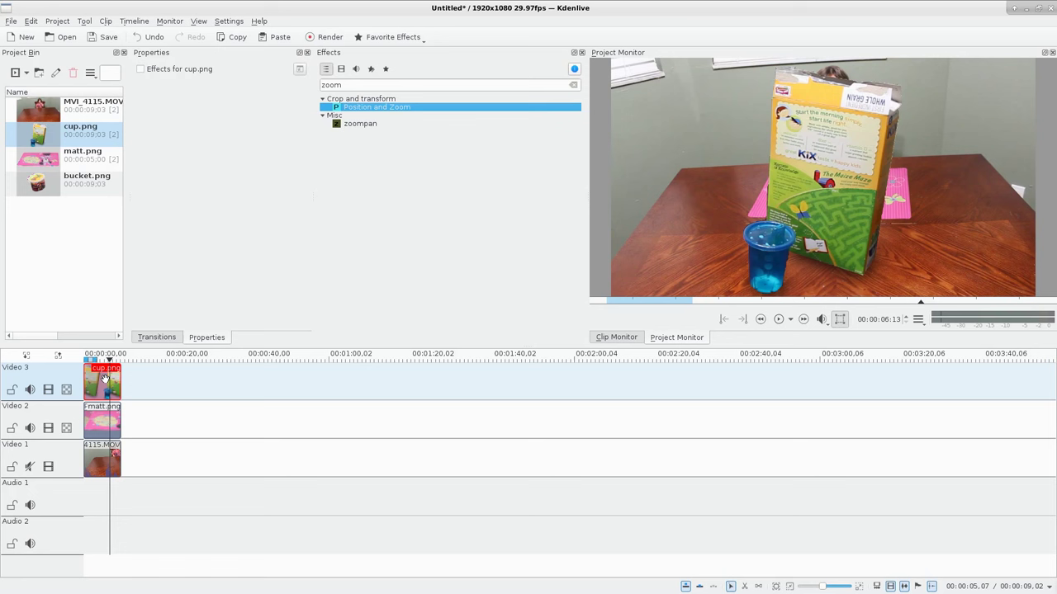
- Add Position and Zoom to cup.png, scale it to 64.72%, and move it to the table's right end
{"action": "double_click", "coordinate": [380, 107]}
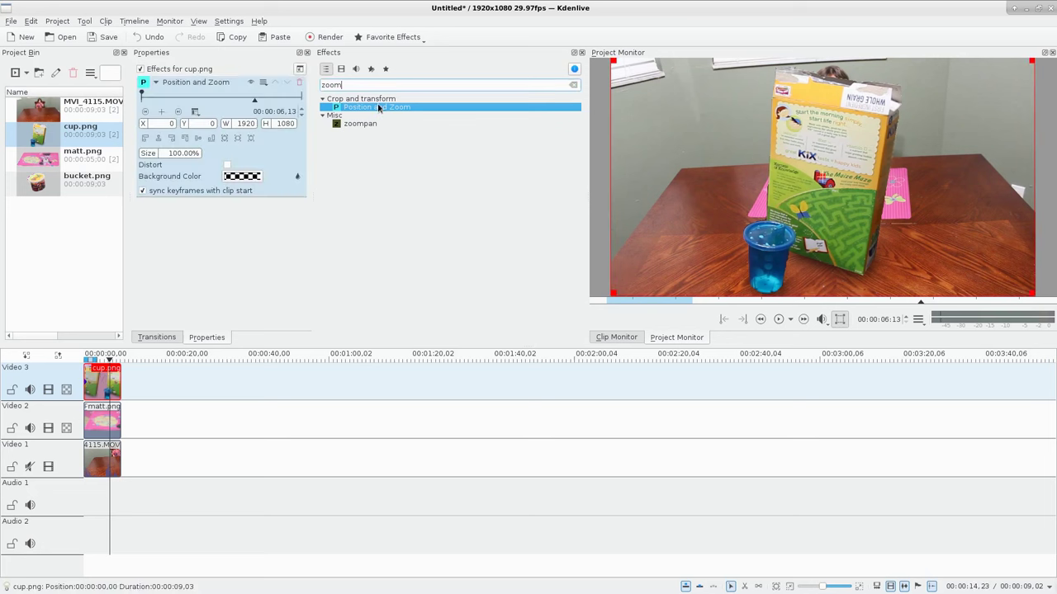
{"action": "left_click", "coordinate": [146, 111]}
{"action": "left_click_drag", "start_coordinate": [616, 68], "coordinate": [816, 144]}
{"action": "left_click_drag", "start_coordinate": [920, 220], "coordinate": [959, 204]}
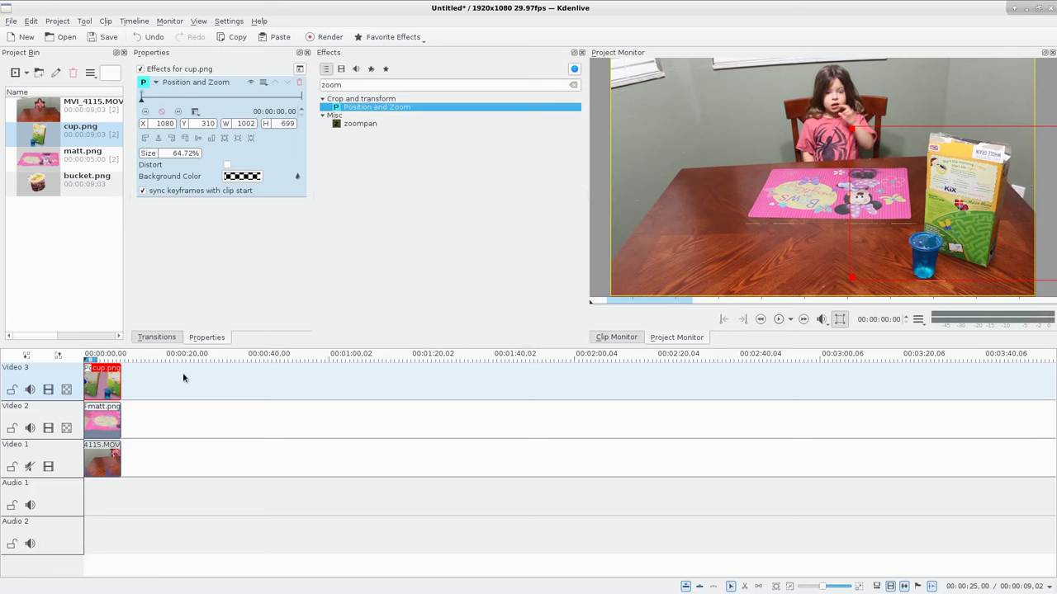
{"action": "left_click_drag", "start_coordinate": [958, 203], "coordinate": [711, 207]}
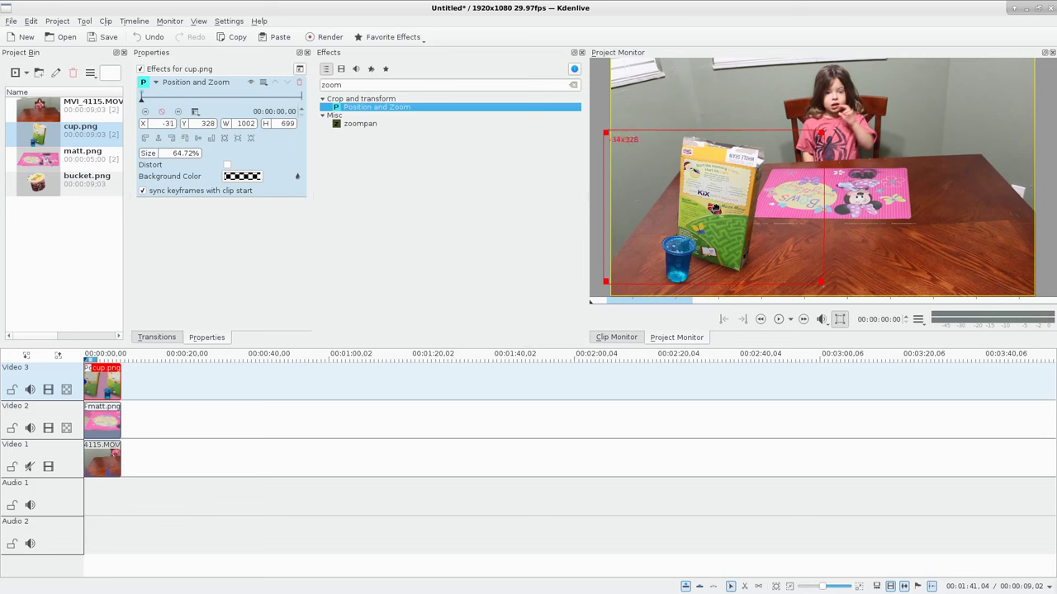
{"action": "left_click_drag", "start_coordinate": [712, 207], "coordinate": [714, 205]}
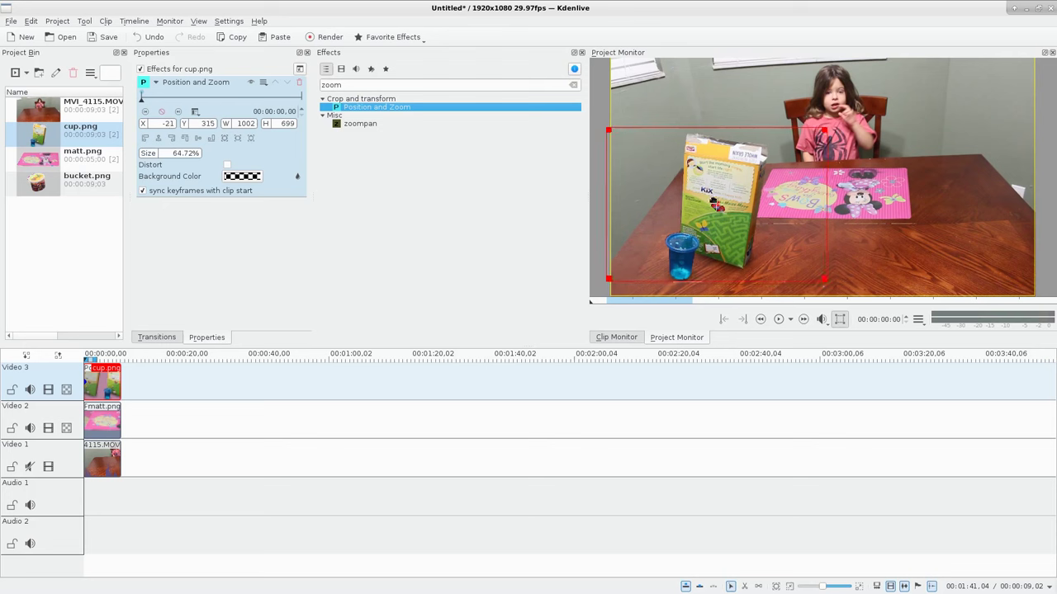
{"action": "left_click_drag", "start_coordinate": [713, 204], "coordinate": [963, 198]}
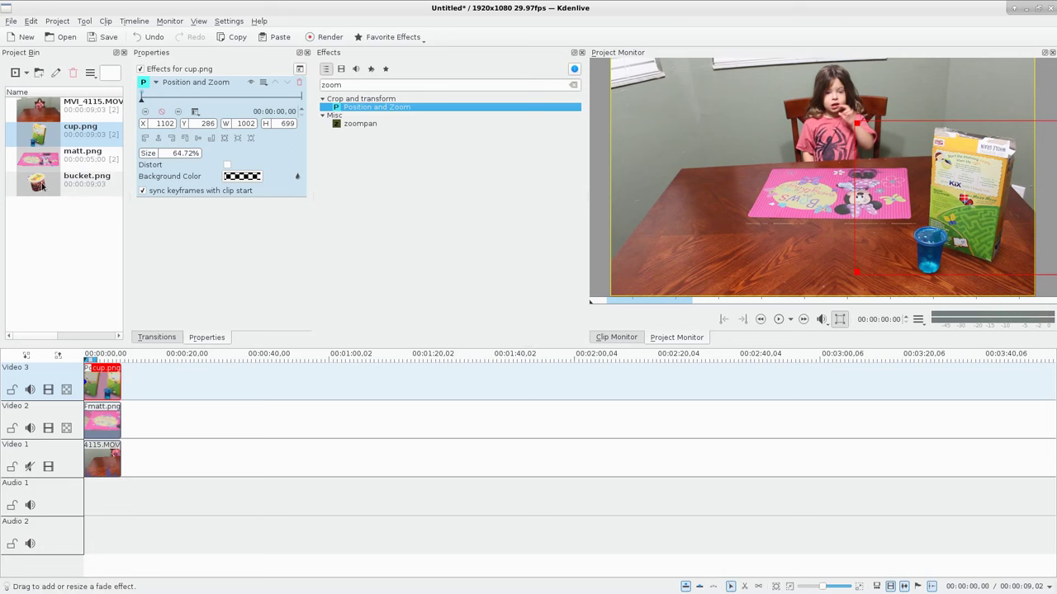
- Insert a new Video 4 track above Video 3
{"action": "right_click", "coordinate": [66, 369]}
{"action": "left_click", "coordinate": [94, 375]}
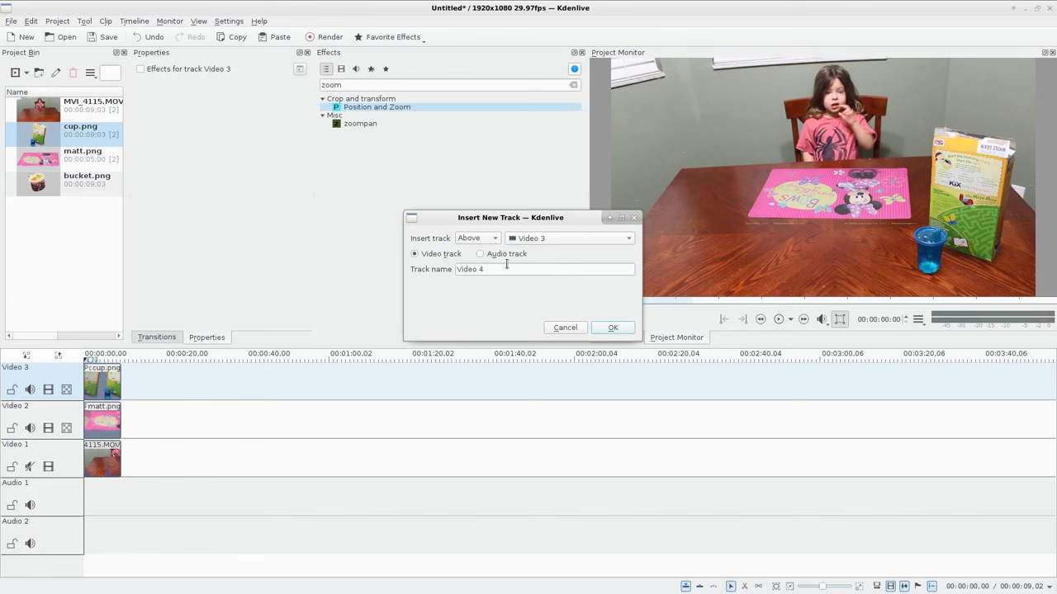
{"action": "left_click", "coordinate": [613, 327]}
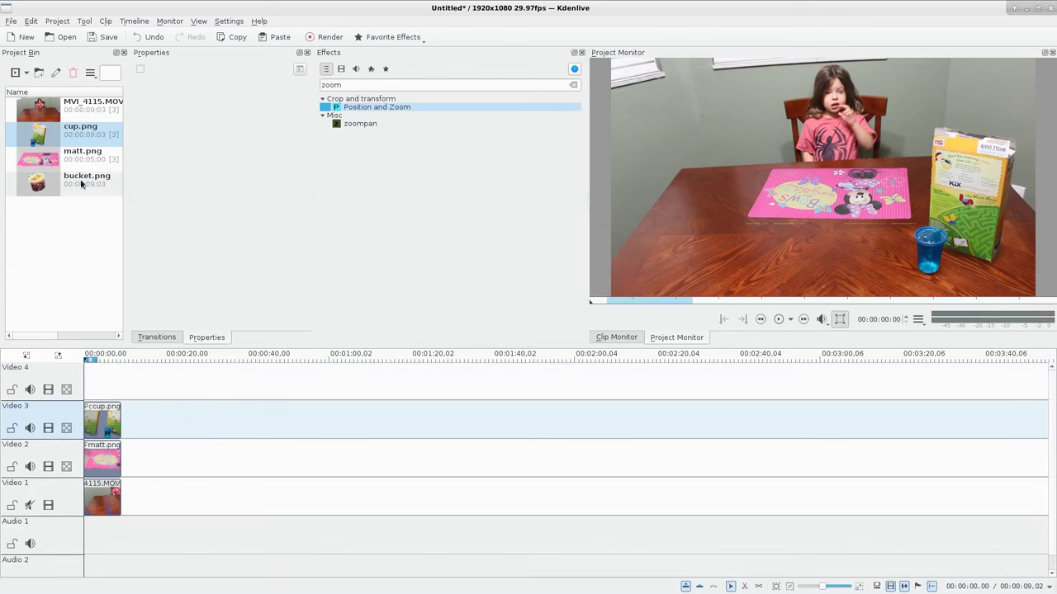
- Place bucket.png at the start of the Video 4 track
{"action": "left_click", "coordinate": [51, 162]}
{"action": "left_click_drag", "start_coordinate": [51, 162], "coordinate": [63, 223]}
{"action": "left_click_drag", "start_coordinate": [46, 185], "coordinate": [121, 377]}
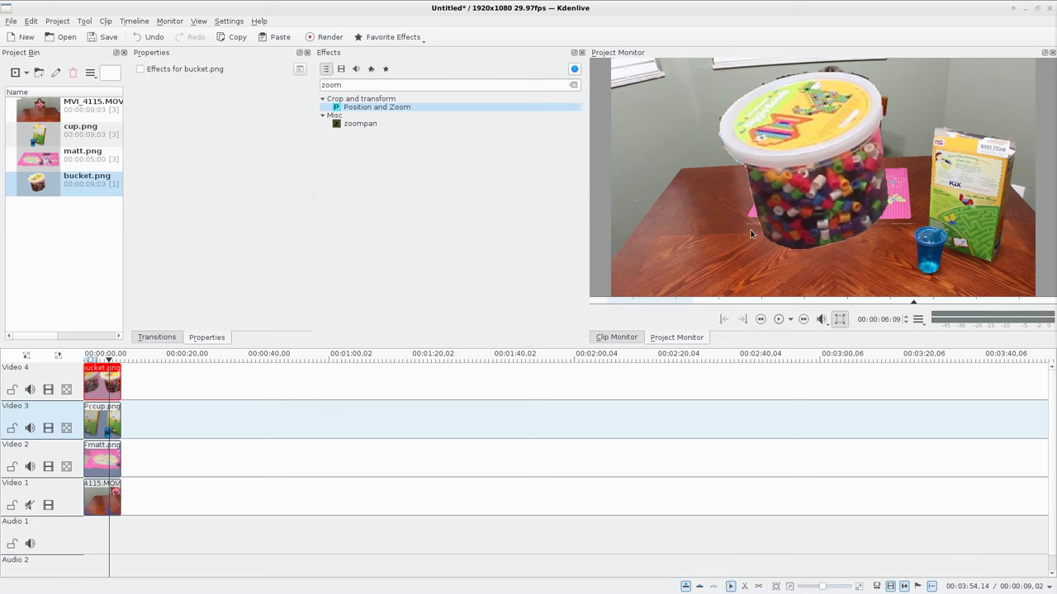
- Add Position and Zoom to bucket.png, scale it to 33.61%, and set it on the table's left side
{"action": "left_click", "coordinate": [99, 382]}
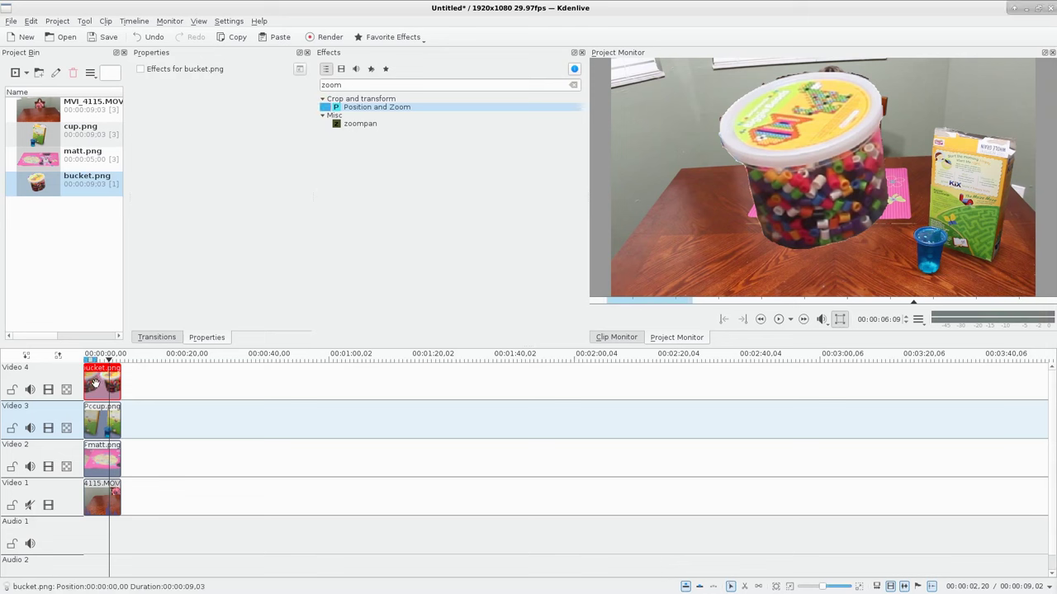
{"action": "double_click", "coordinate": [365, 108]}
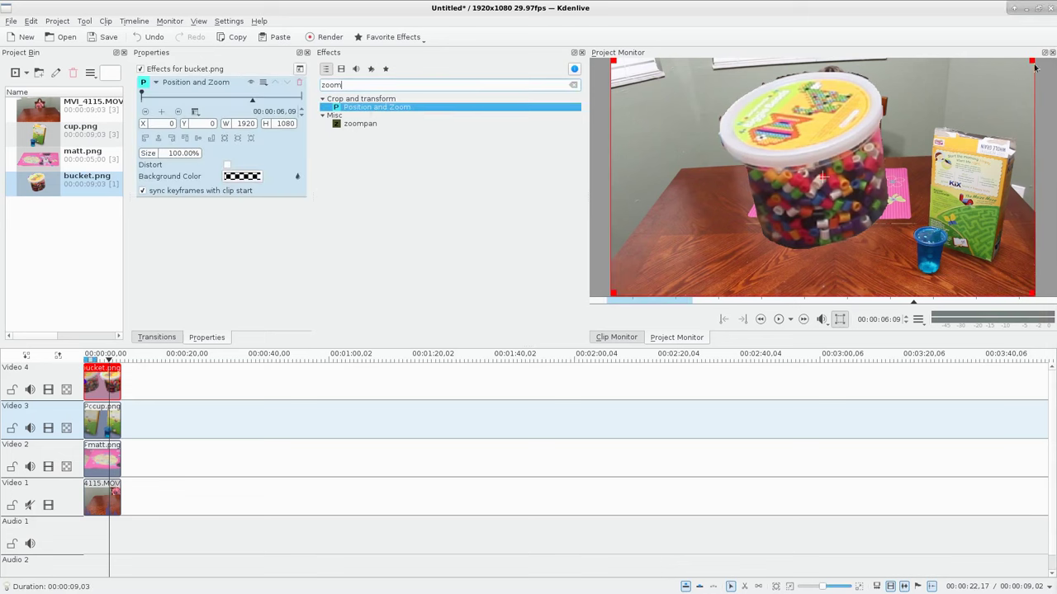
{"action": "left_click_drag", "start_coordinate": [1030, 62], "coordinate": [882, 145]}
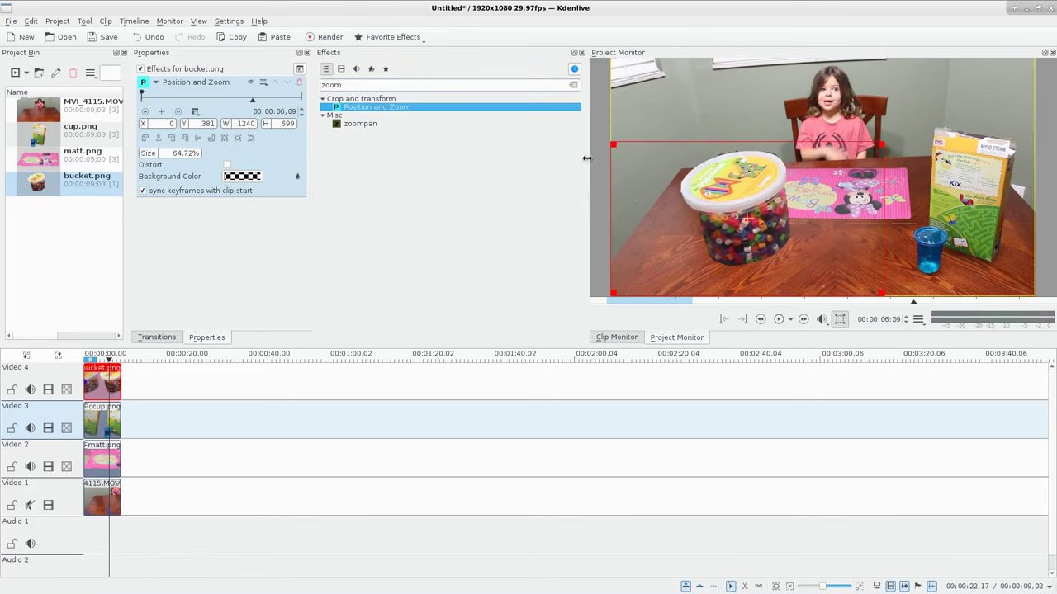
{"action": "left_click_drag", "start_coordinate": [616, 148], "coordinate": [758, 201]}
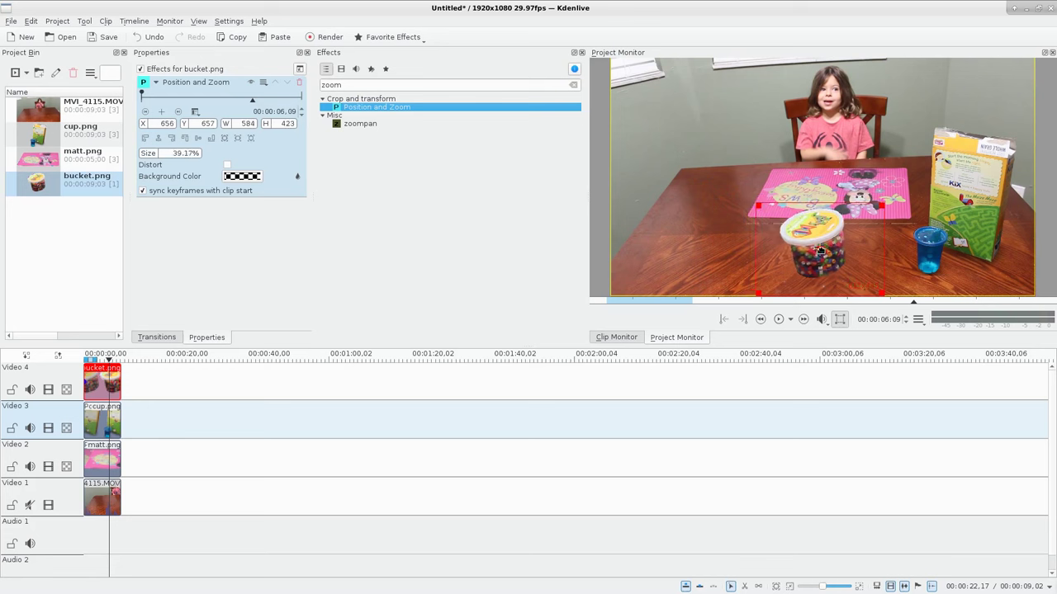
{"action": "left_click_drag", "start_coordinate": [819, 248], "coordinate": [706, 234]}
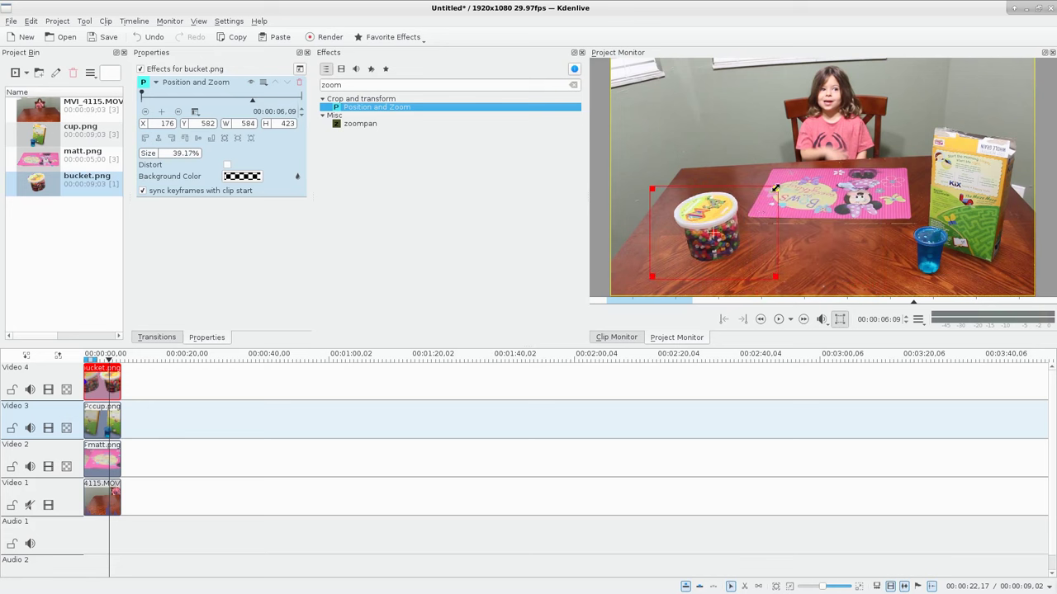
{"action": "left_click_drag", "start_coordinate": [776, 189], "coordinate": [762, 203]}
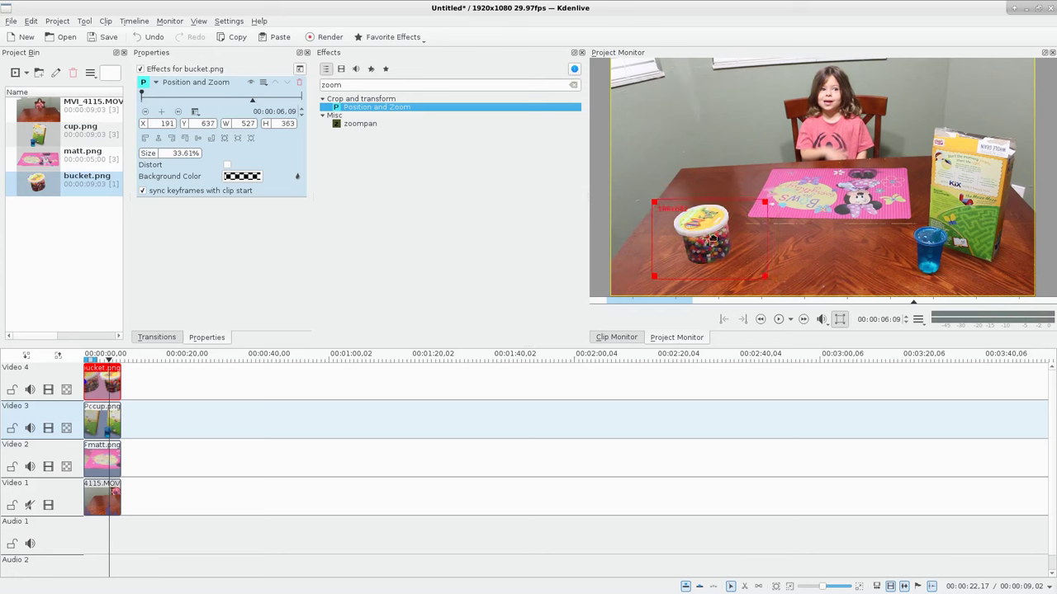
{"action": "left_click_drag", "start_coordinate": [706, 239], "coordinate": [700, 235]}
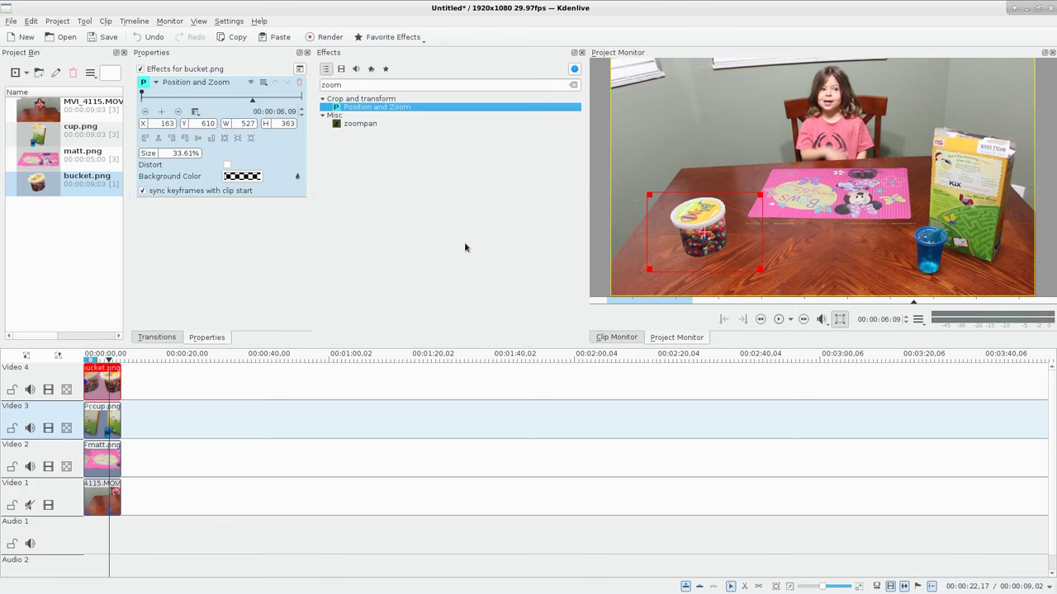
{"action": "key", "text": "alt+Tab"}
{"action": "key", "text": "alt+Tab"}
{"action": "key", "text": "alt+Tab"}
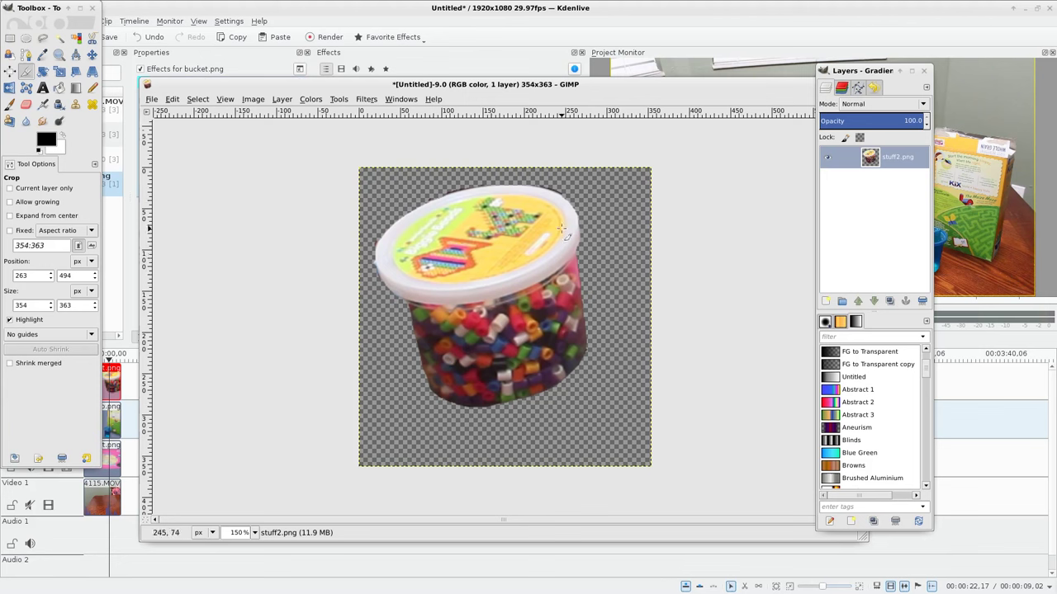
- Add a transparent layer below stuff2.png and paint a black shadow along the bucket's lower right
{"action": "left_click", "coordinate": [902, 159]}
{"action": "left_click", "coordinate": [826, 300]}
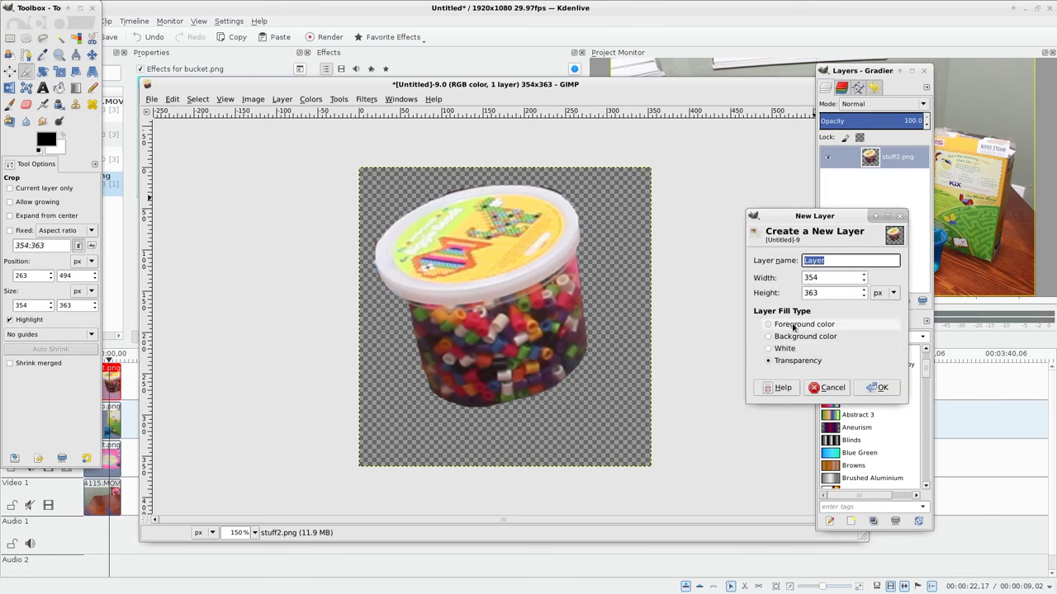
{"action": "left_click", "coordinate": [896, 385]}
{"action": "left_click_drag", "start_coordinate": [888, 163], "coordinate": [889, 188]}
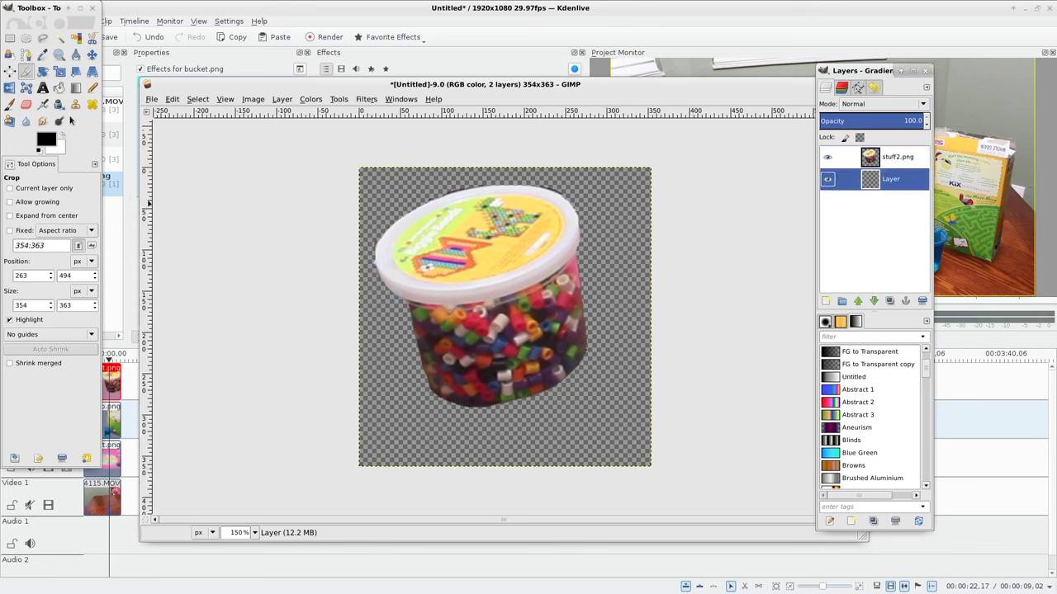
{"action": "left_click", "coordinate": [14, 105]}
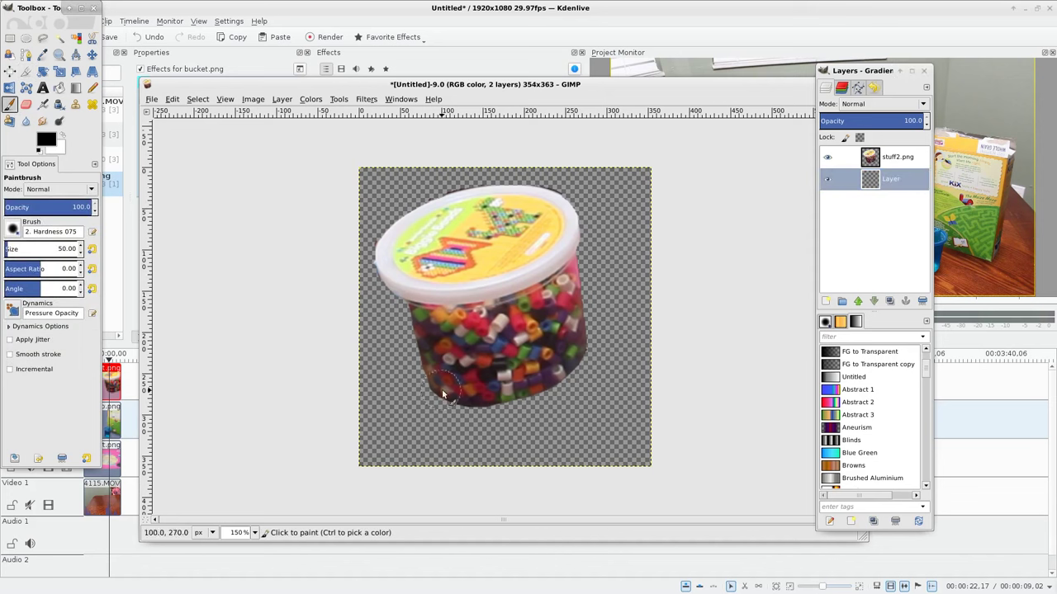
{"action": "mouse_move", "coordinate": [441, 401]}
{"action": "left_mouse_down"}
{"action": "mouse_move", "coordinate": [523, 400]}
{"action": "mouse_move", "coordinate": [574, 378]}
{"action": "mouse_move", "coordinate": [587, 237]}
{"action": "left_mouse_up"}
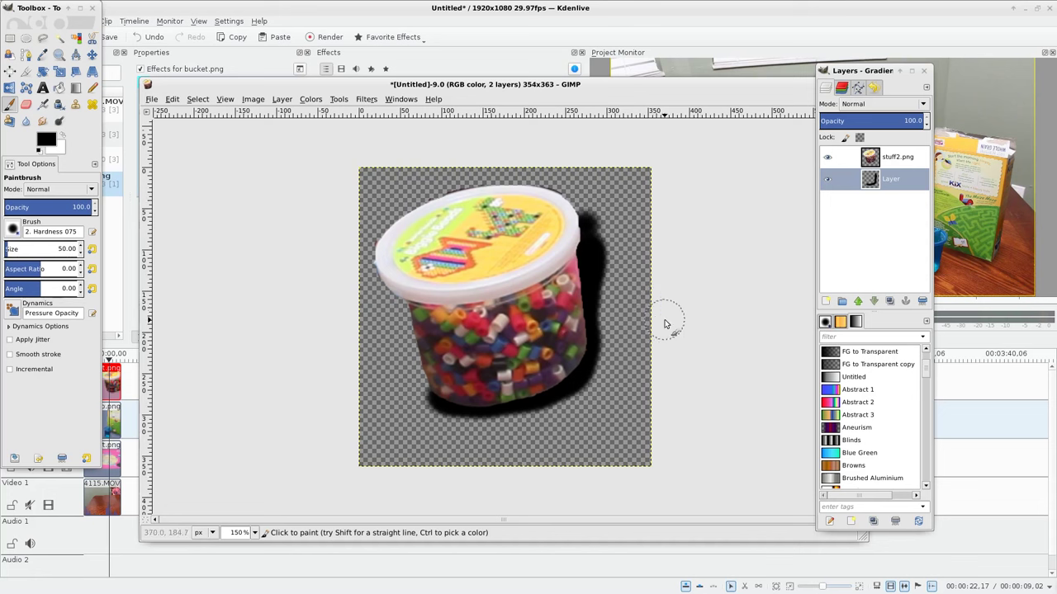
- Blur the shadow layer with a 75 px Gaussian Blur
{"action": "left_click", "coordinate": [366, 99]}
{"action": "mouse_move", "coordinate": [383, 163]}
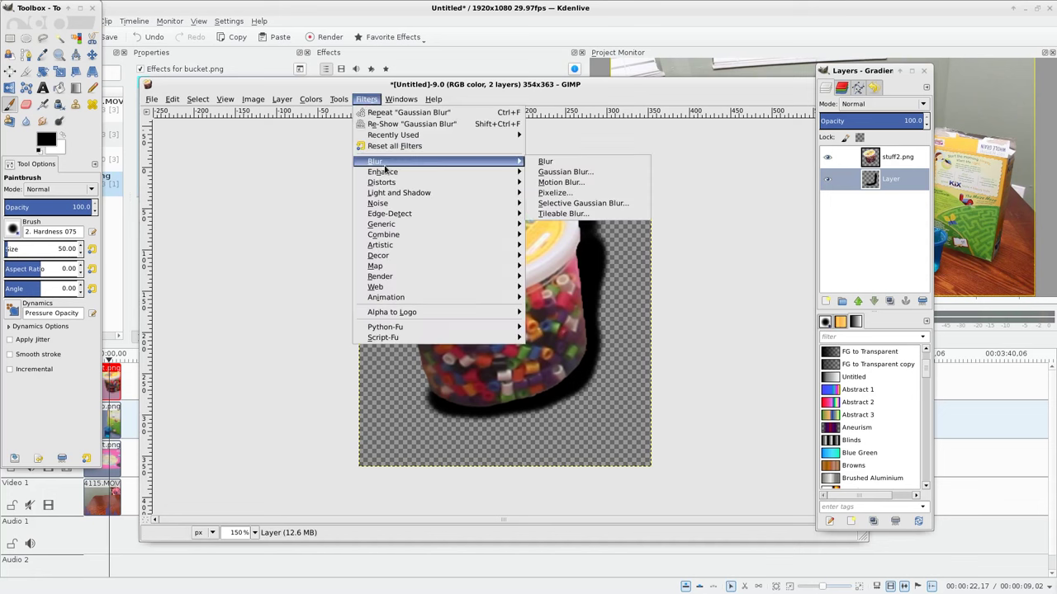
{"action": "left_click", "coordinate": [578, 173]}
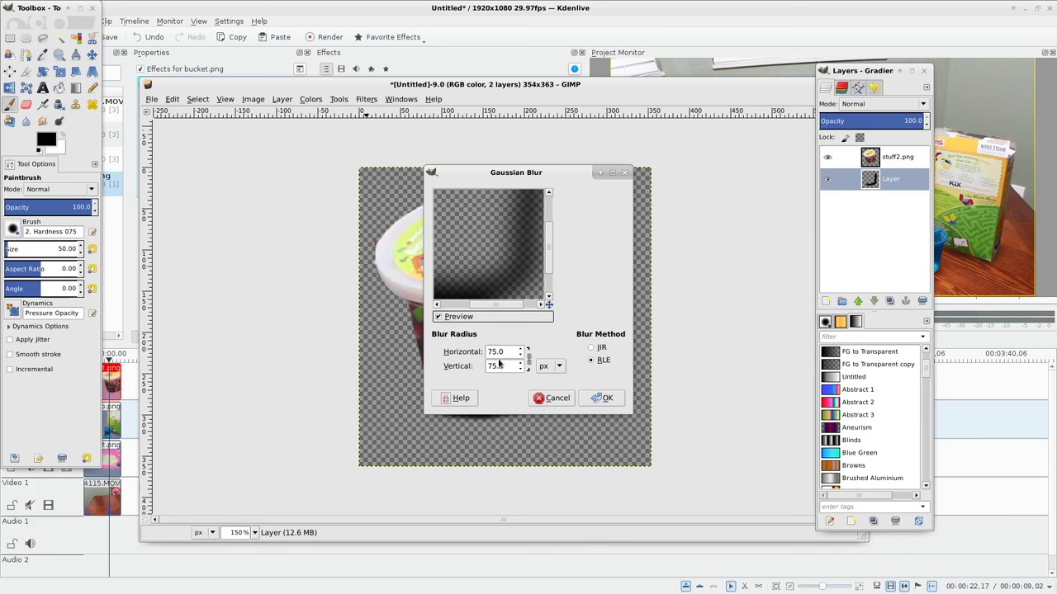
{"action": "left_click", "coordinate": [601, 398]}
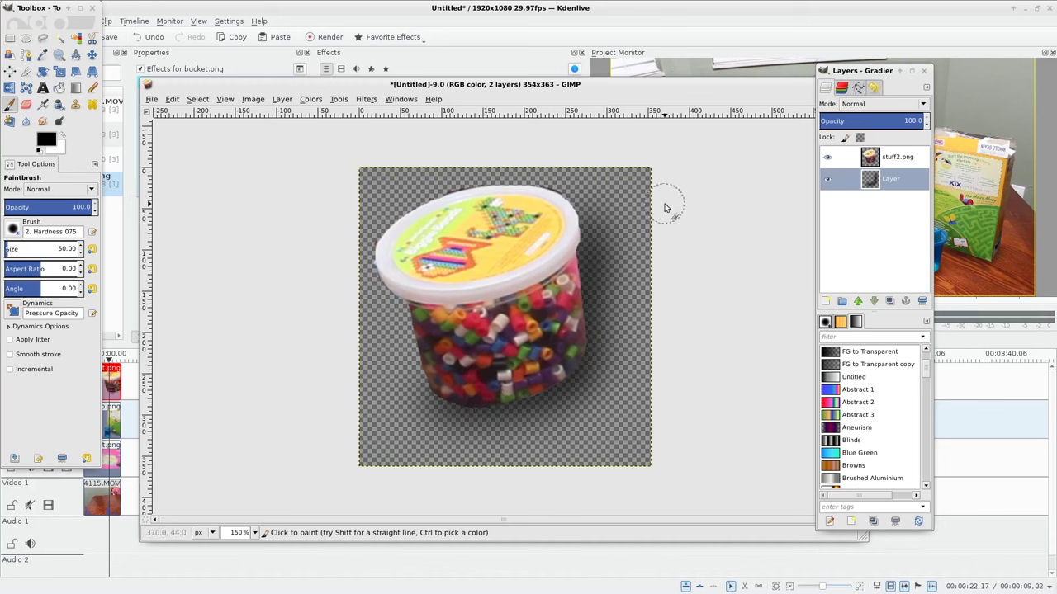
- Export the image back to bucket.png and return to Kdenlive
{"action": "key", "text": "ctrl+e"}
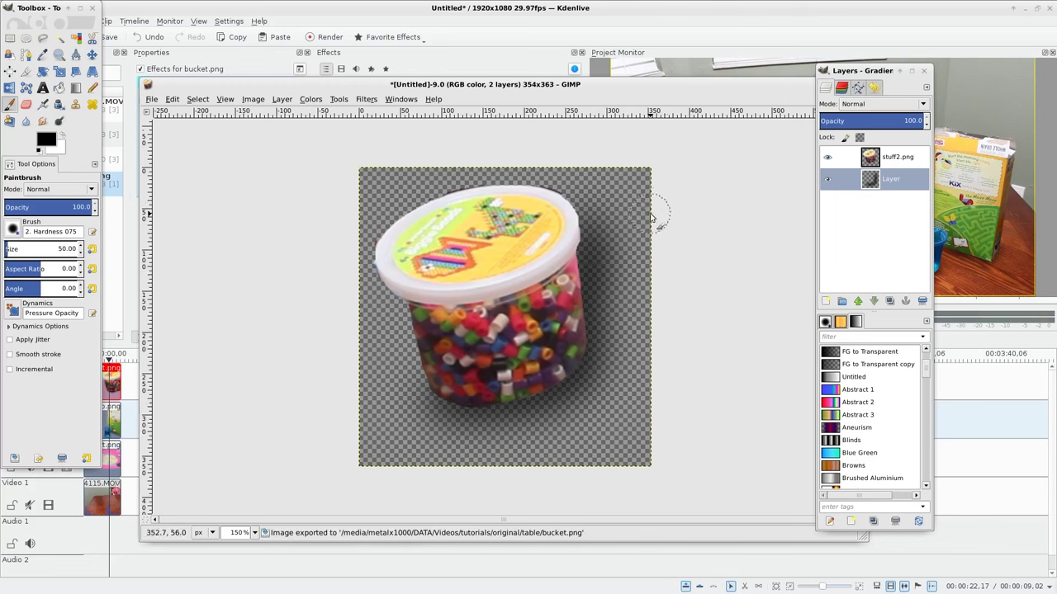
{"action": "left_click", "coordinate": [152, 99]}
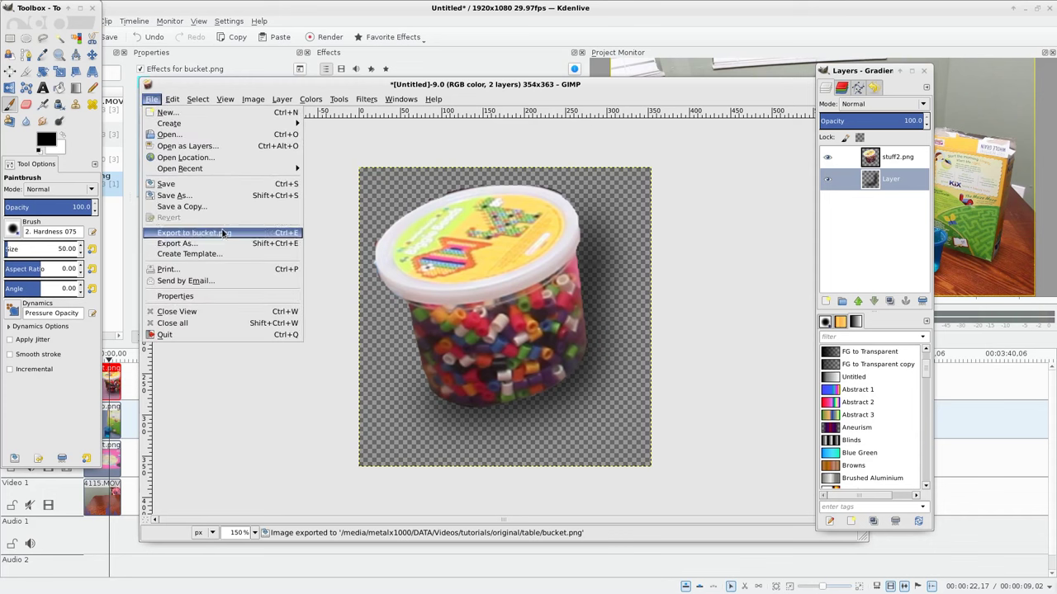
{"action": "left_click", "coordinate": [689, 87]}
{"action": "left_click", "coordinate": [663, 16]}
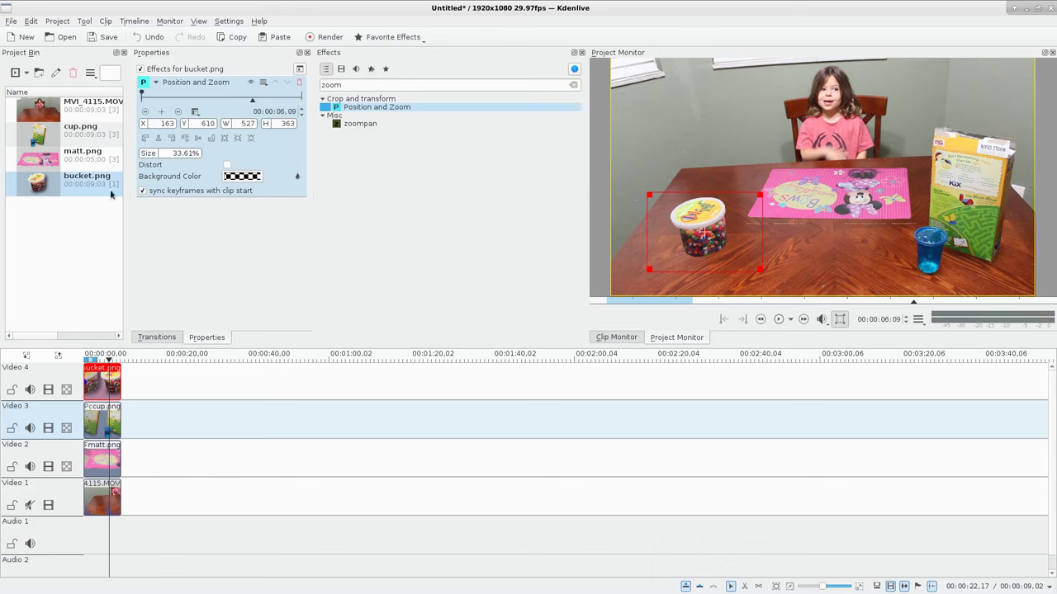
- Reload bucket.png in the Project Bin and seek the timeline to view the shadowed bucket
{"action": "right_click", "coordinate": [76, 186]}
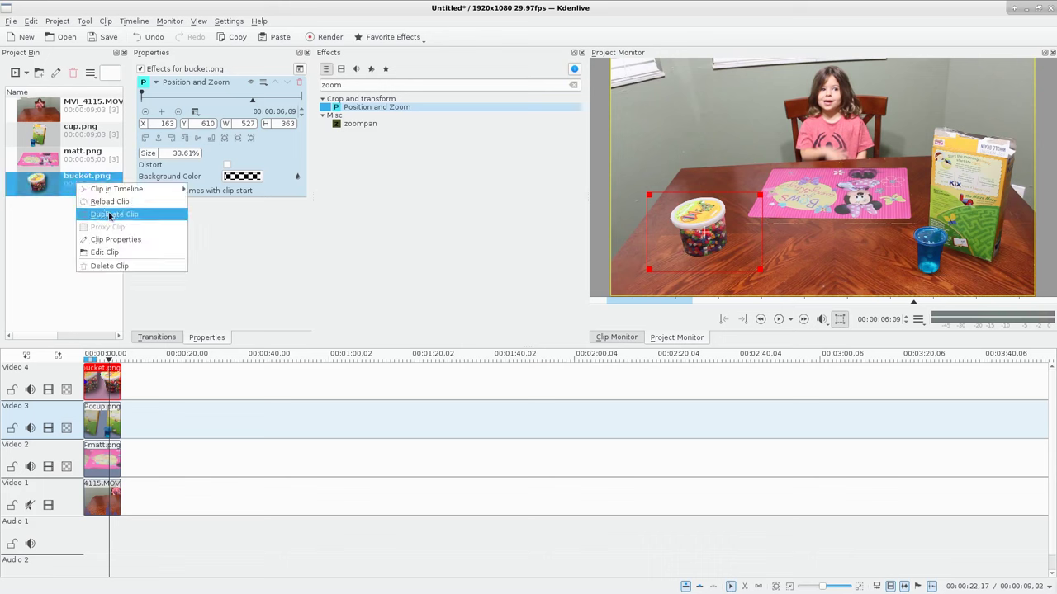
{"action": "left_click", "coordinate": [107, 203]}
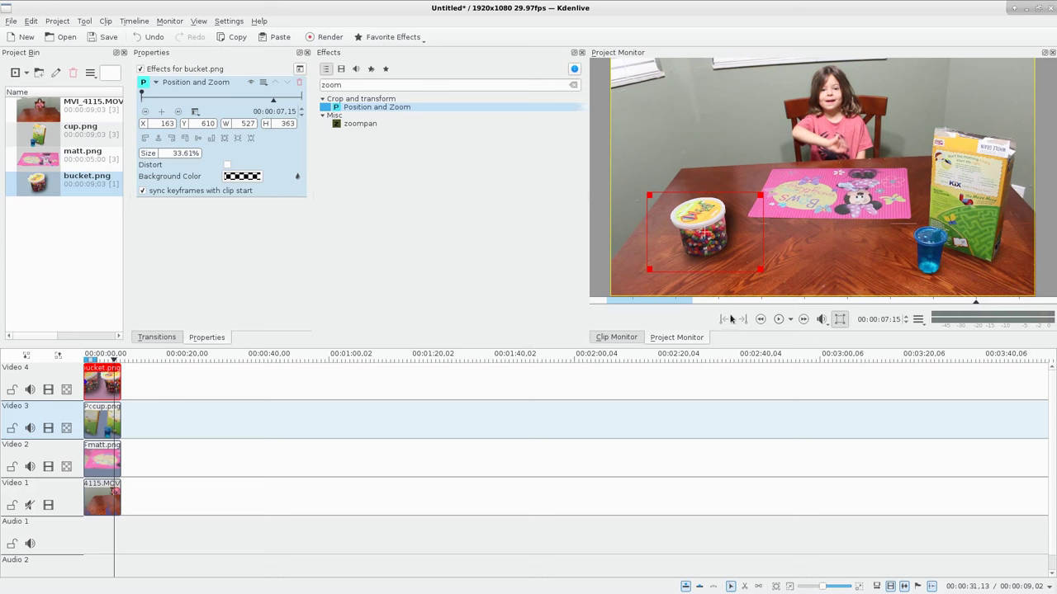
{"action": "left_click", "coordinate": [105, 531]}
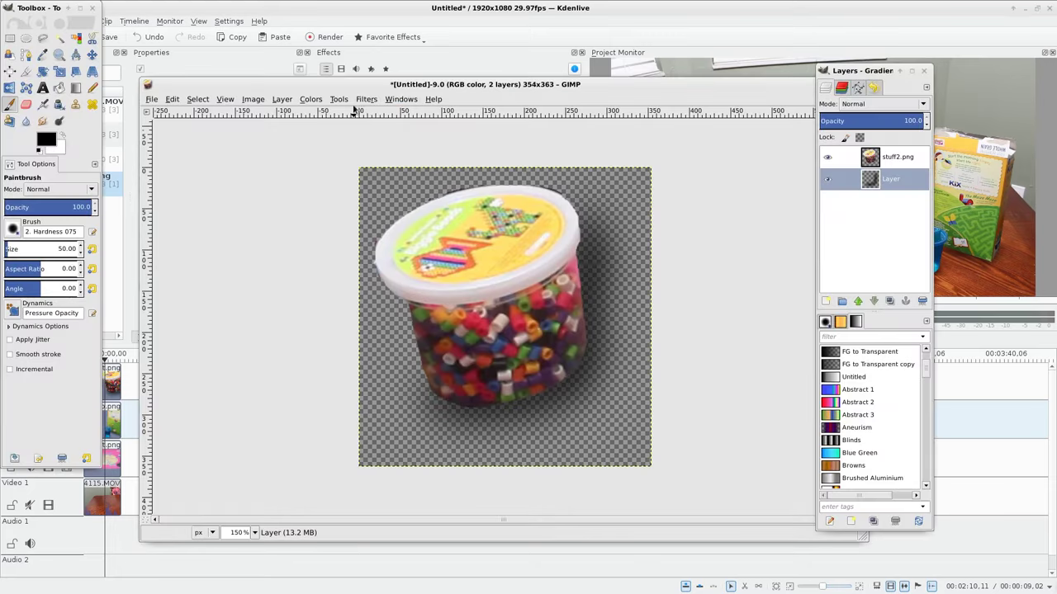
- Soften the shadow layer with a 50 px Gaussian blur, export to bucket.png, and return to Kdenlive
{"action": "left_click", "coordinate": [365, 100]}
{"action": "mouse_move", "coordinate": [390, 162]}
{"action": "left_click", "coordinate": [553, 172]}
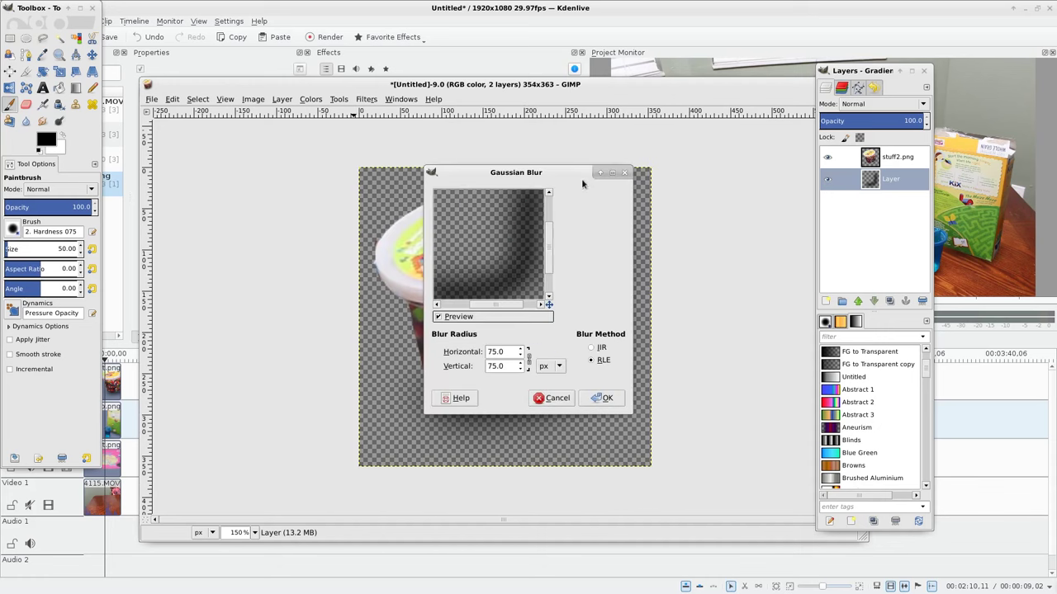
{"action": "double_click", "coordinate": [508, 352]}
{"action": "type", "text": "50"}
{"action": "key", "text": "Tab"}
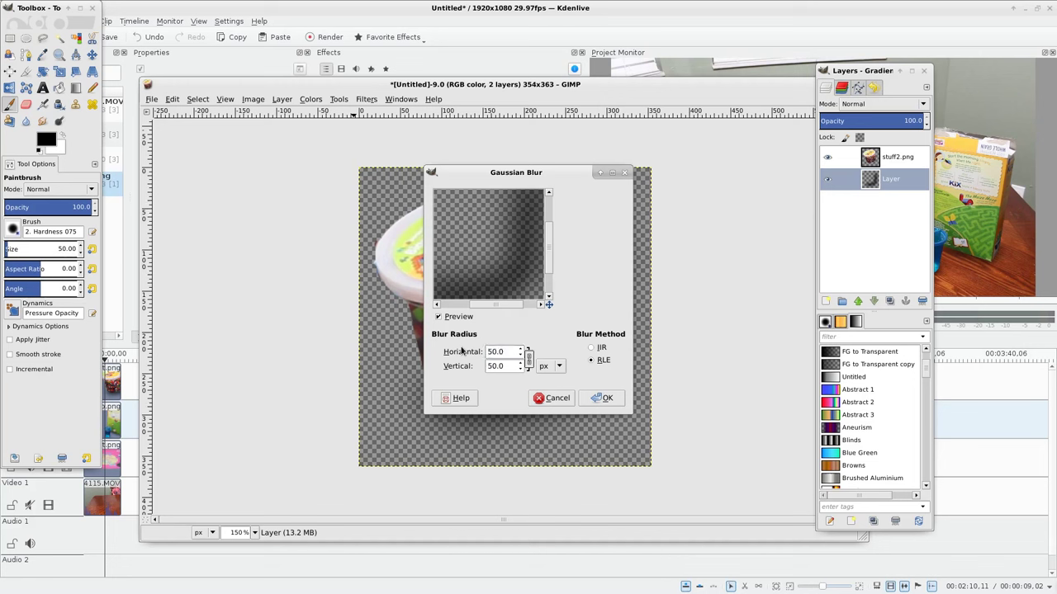
{"action": "left_click", "coordinate": [600, 398]}
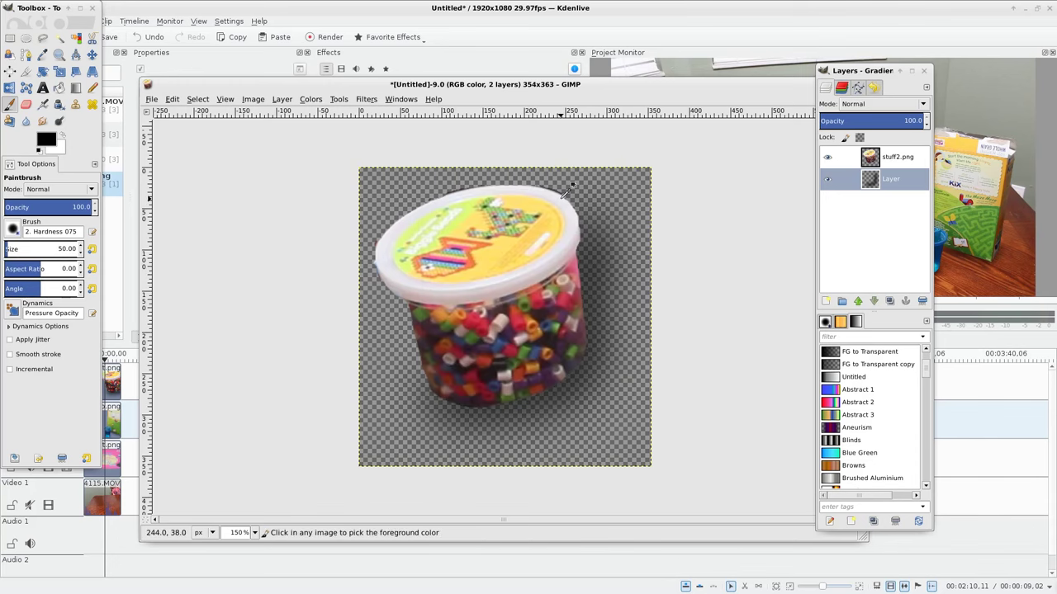
{"action": "key", "text": "ctrl+e"}
{"action": "key", "text": "alt+Tab"}
- Reload the bucket.png clip, preview the softer shadow, and unmute the Video 1 track's audio
{"action": "right_click", "coordinate": [68, 185]}
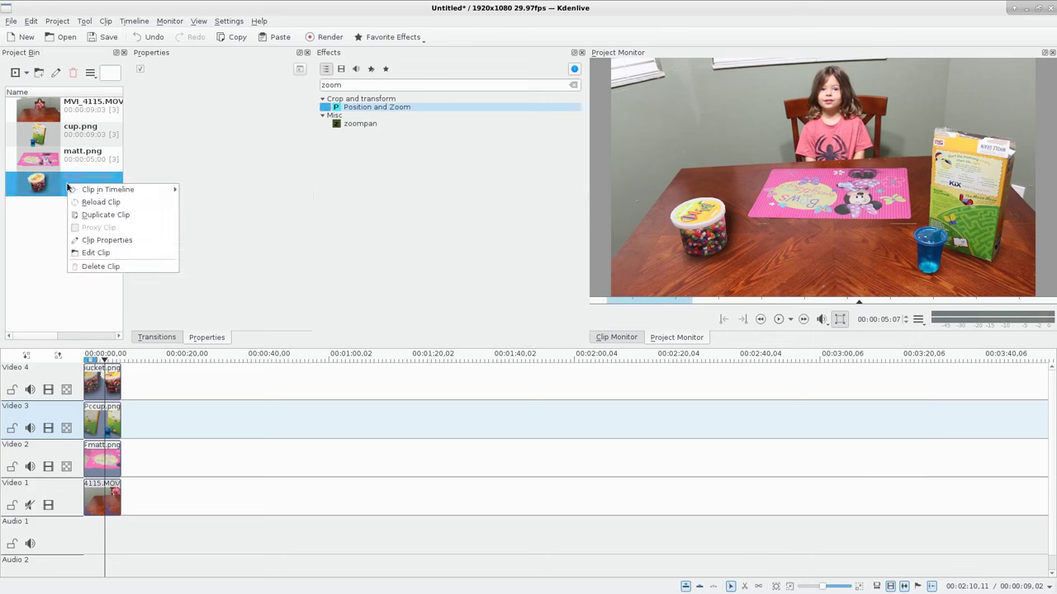
{"action": "left_click", "coordinate": [98, 205]}
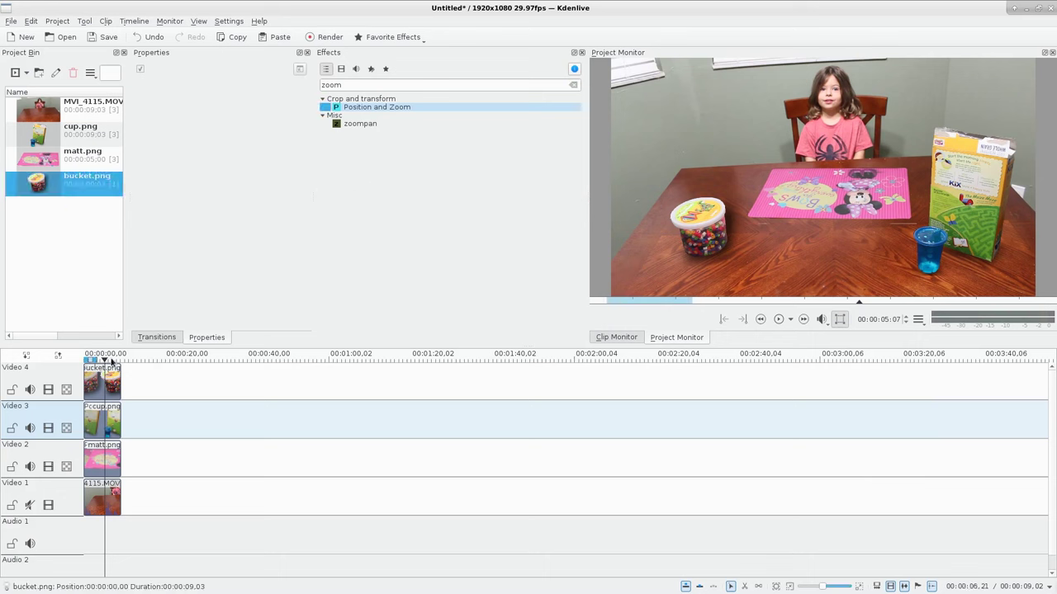
{"action": "left_click", "coordinate": [108, 360]}
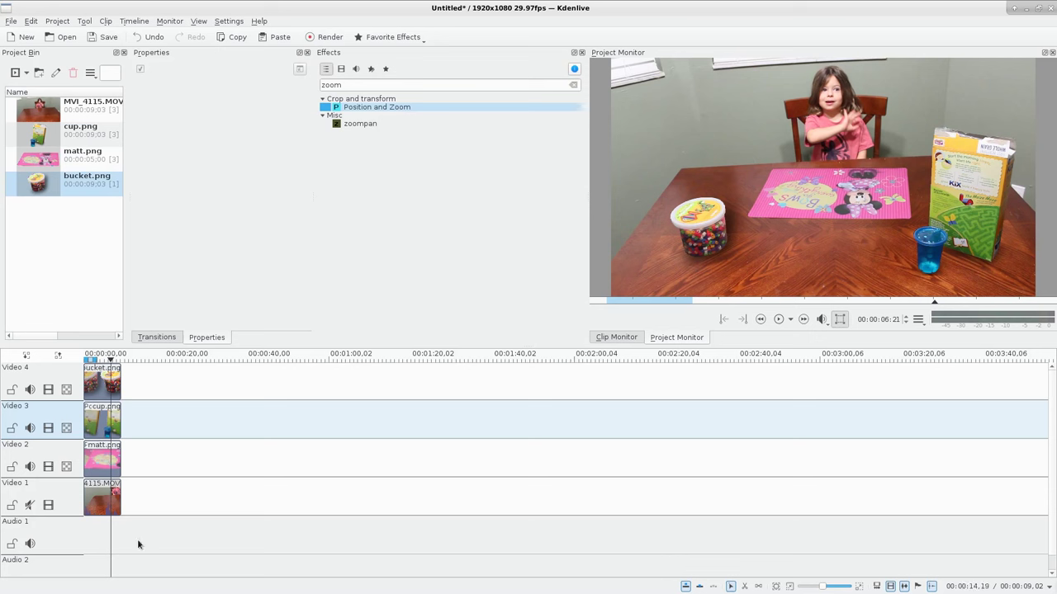
{"action": "left_click", "coordinate": [30, 505]}
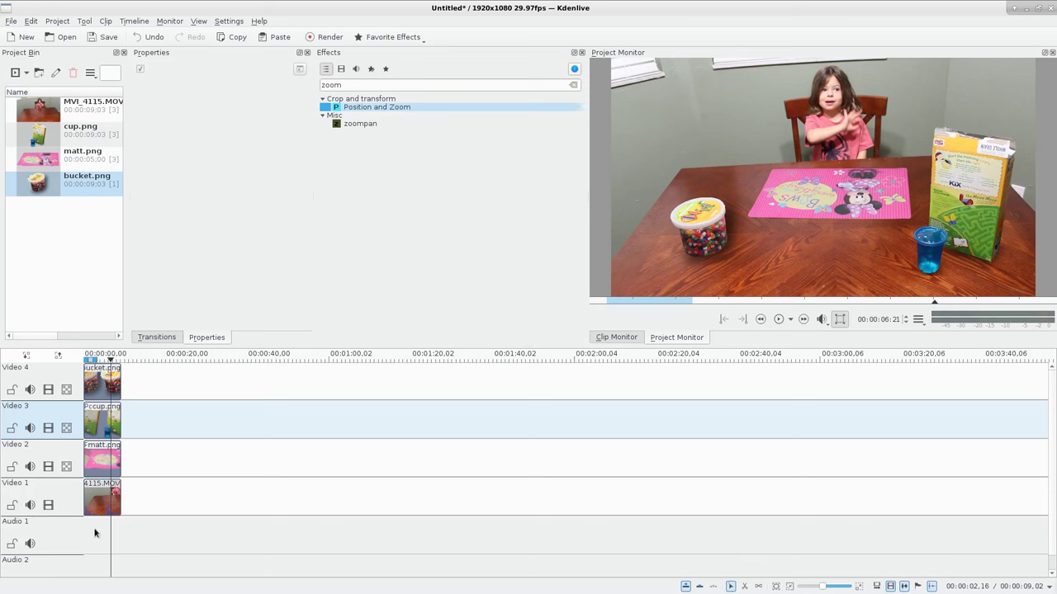